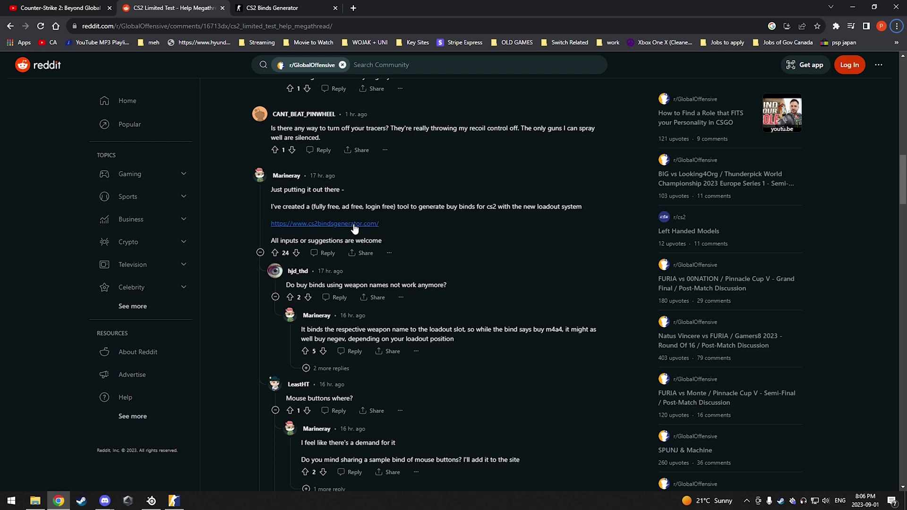
{"action": "left_click", "coordinate": [266, 8]}
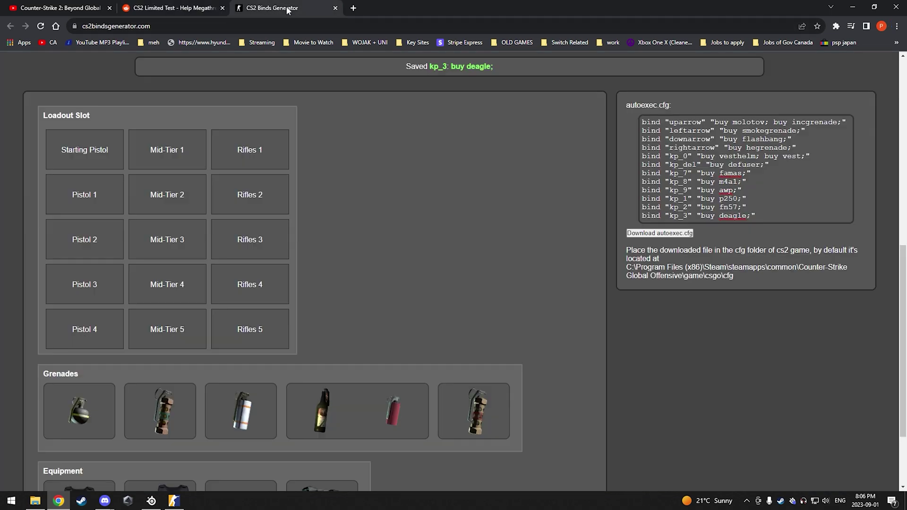
{"action": "scroll", "coordinate": [469, 251], "scroll_direction": "up", "scroll_amount": 3}
{"action": "scroll", "coordinate": [468, 252], "scroll_direction": "down", "scroll_amount": 1}
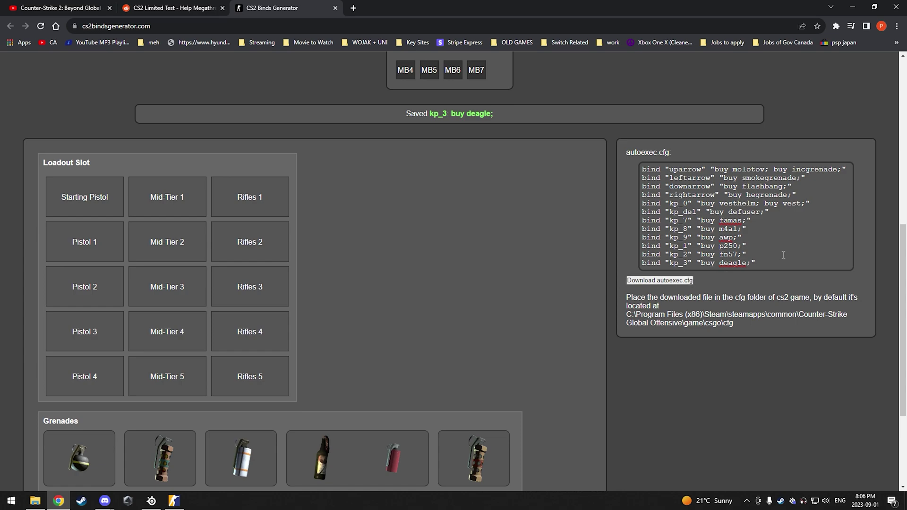
{"action": "left_click_drag", "start_coordinate": [779, 269], "coordinate": [636, 170]}
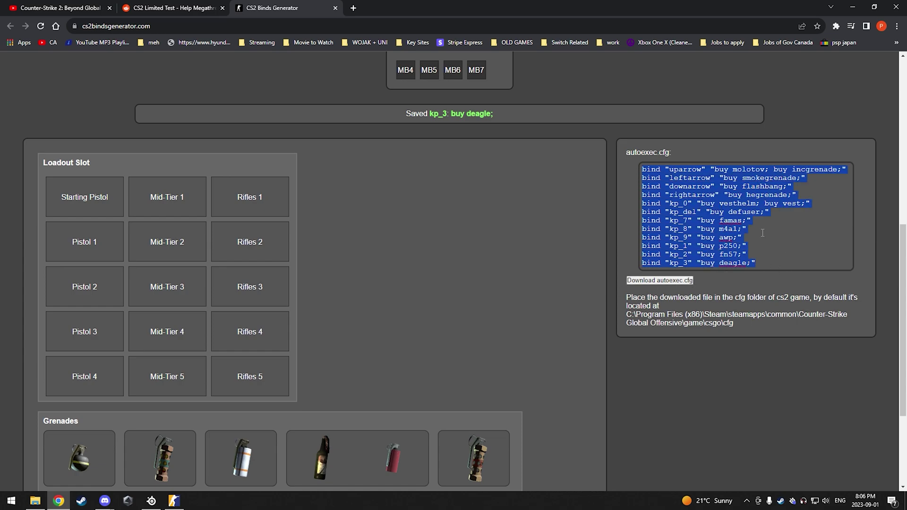
{"action": "left_click", "coordinate": [753, 221]}
{"action": "scroll", "coordinate": [600, 237], "scroll_direction": "up", "scroll_amount": 8}
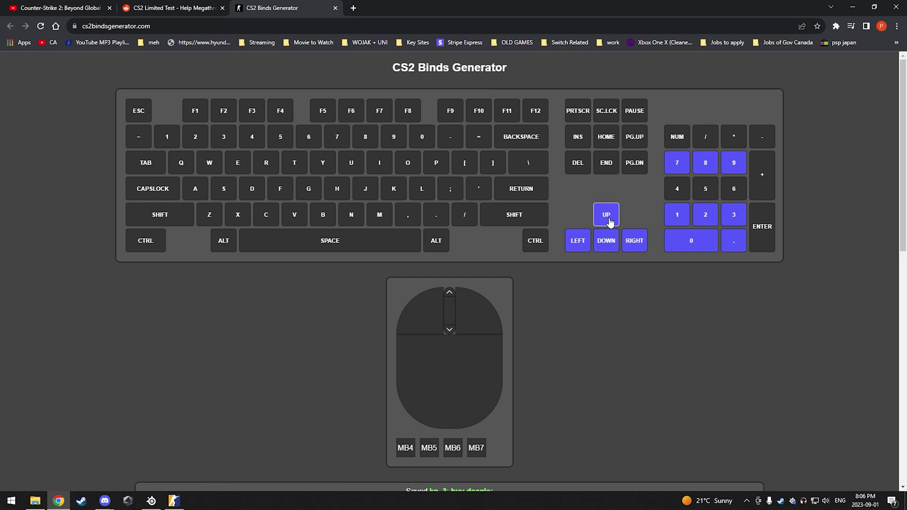
{"action": "scroll", "coordinate": [528, 261], "scroll_direction": "down", "scroll_amount": 8}
{"action": "scroll", "coordinate": [304, 219], "scroll_direction": "down", "scroll_amount": 3}
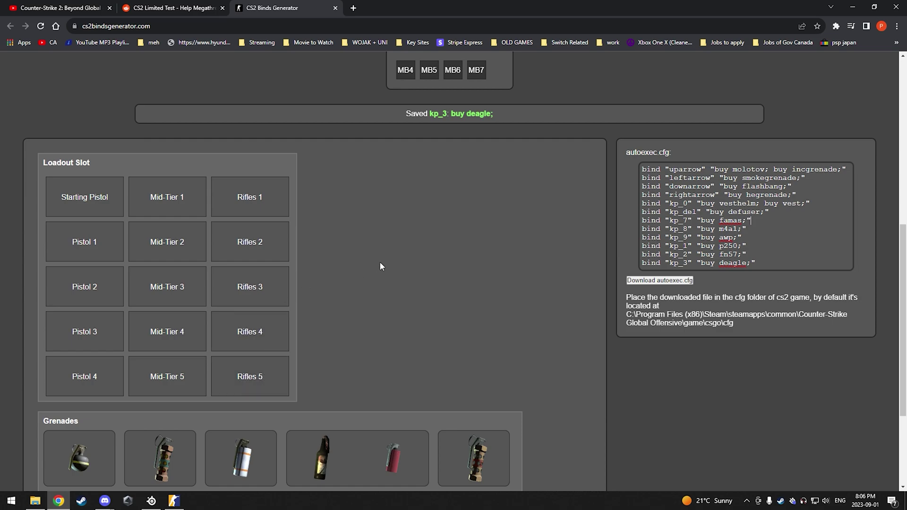
{"action": "scroll", "coordinate": [542, 273], "scroll_direction": "up", "scroll_amount": 4}
{"action": "scroll", "coordinate": [542, 273], "scroll_direction": "up", "scroll_amount": 4}
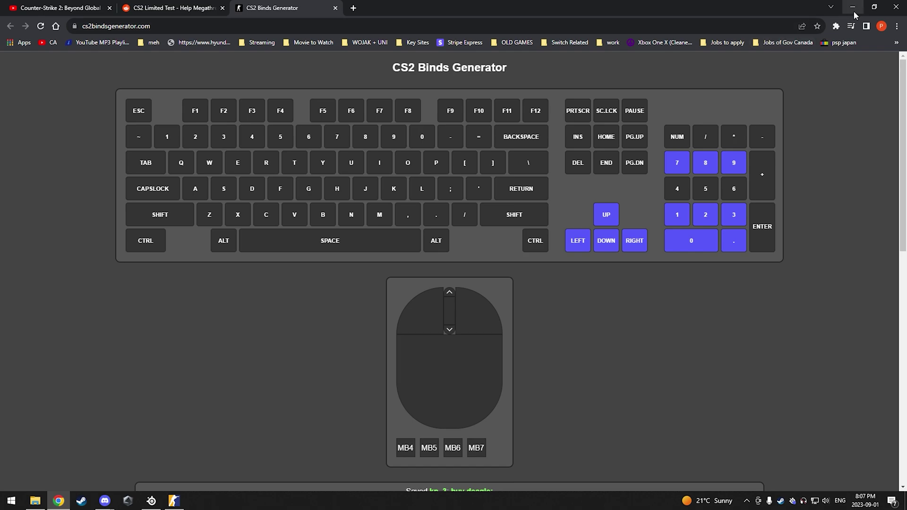
{"action": "scroll", "coordinate": [776, 230], "scroll_direction": "down", "scroll_amount": 6}
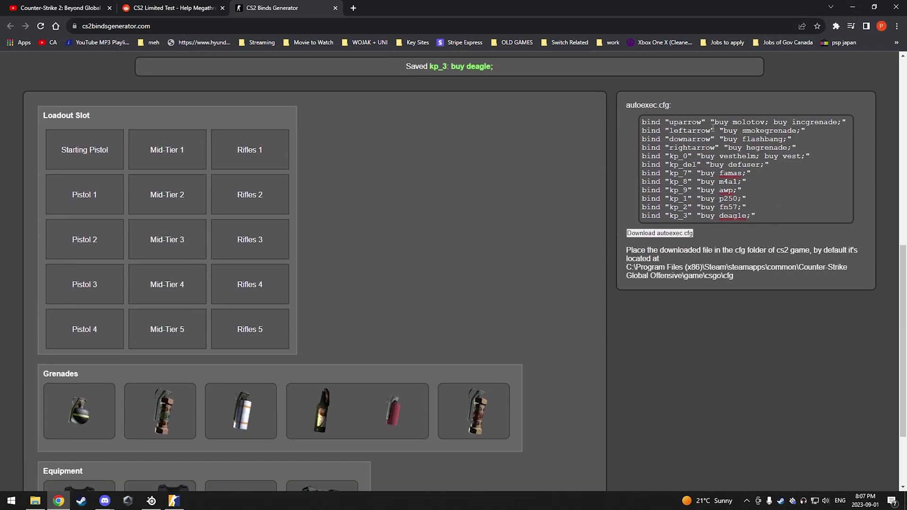
Switch from Chrome back to Counter-Strike 2 and walk to the signposted spawn wall.
{"action": "left_click", "coordinate": [852, 7]}
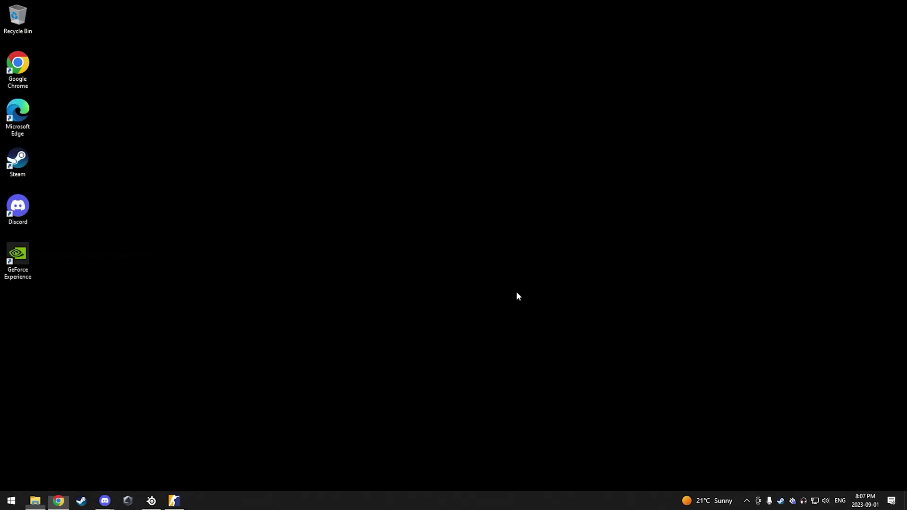
{"action": "left_click", "coordinate": [176, 502]}
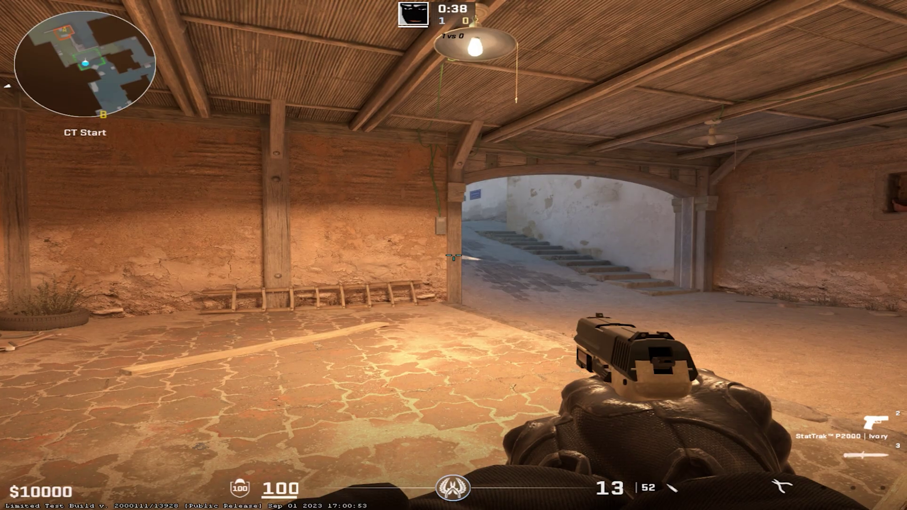
{"action": "key", "text": "w"}
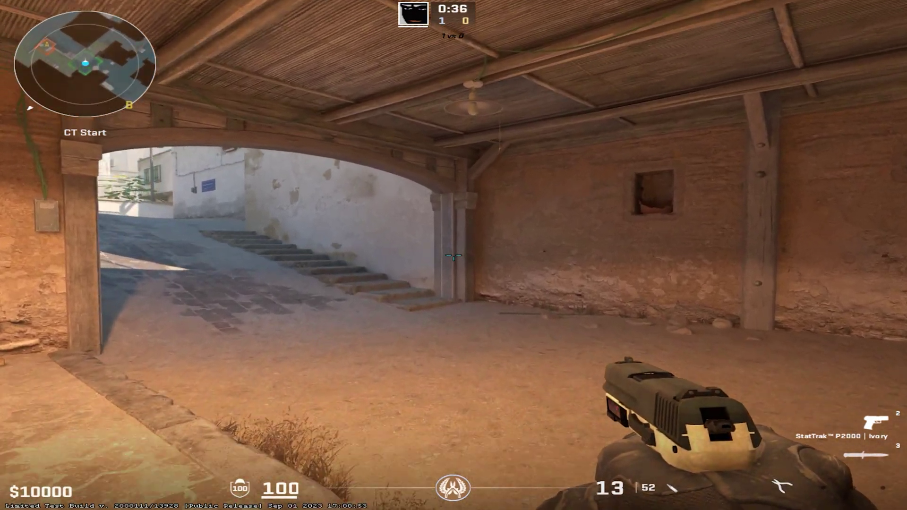
{"action": "key", "text": "s"}
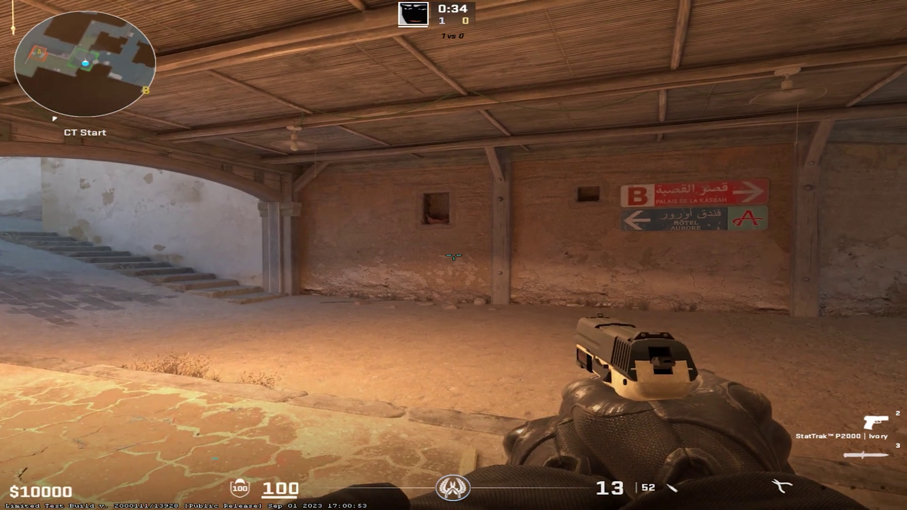
Run endround in the developer console to start a fresh round.
{"action": "key", "text": "grave"}
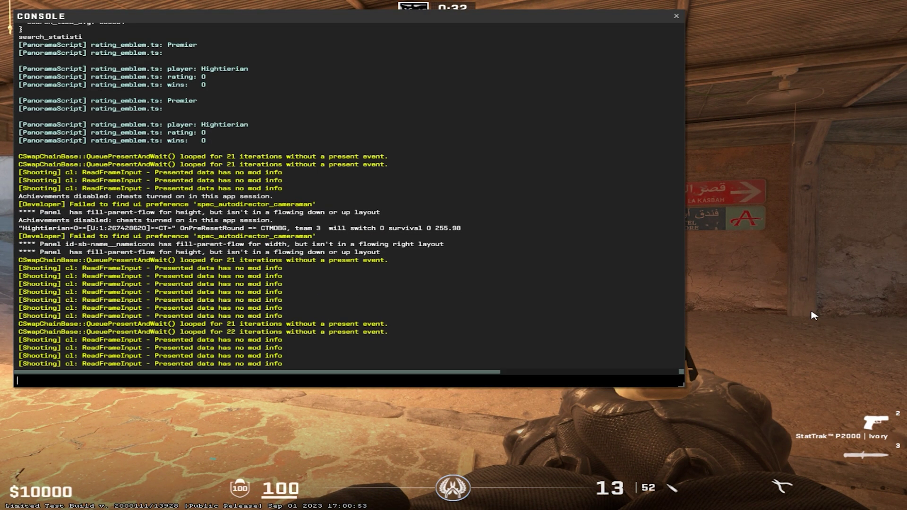
{"action": "type", "text": "endround"}
{"action": "key", "text": "Return"}
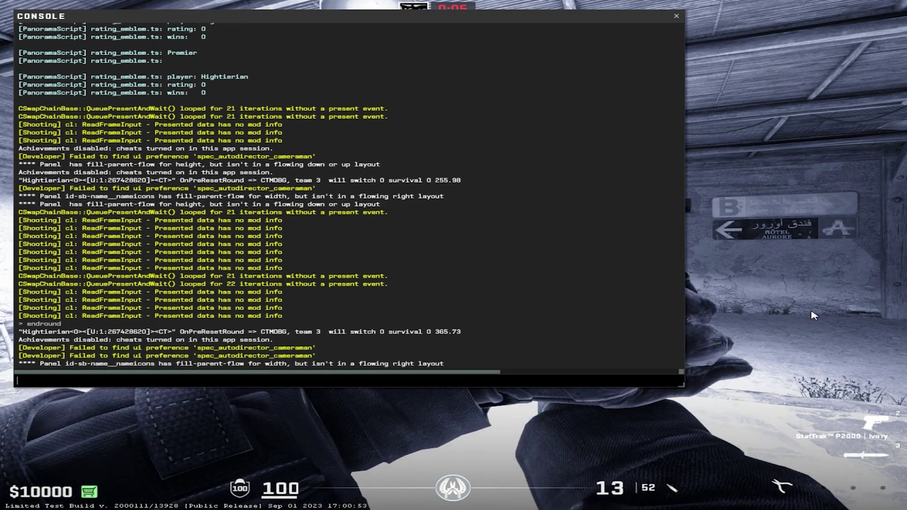
{"action": "key", "text": "grave"}
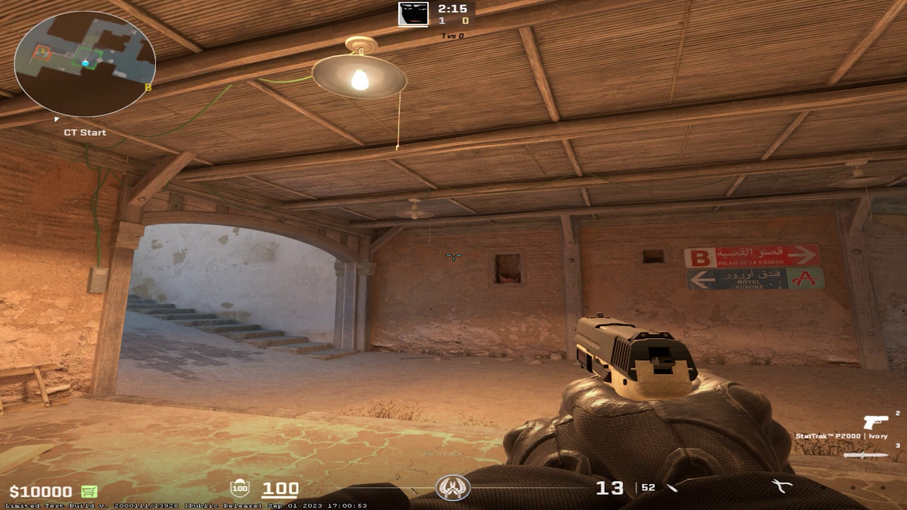
Buy an M4A1-S and then an AWP with the F3 and F4 binds.
{"action": "key", "text": "F3"}
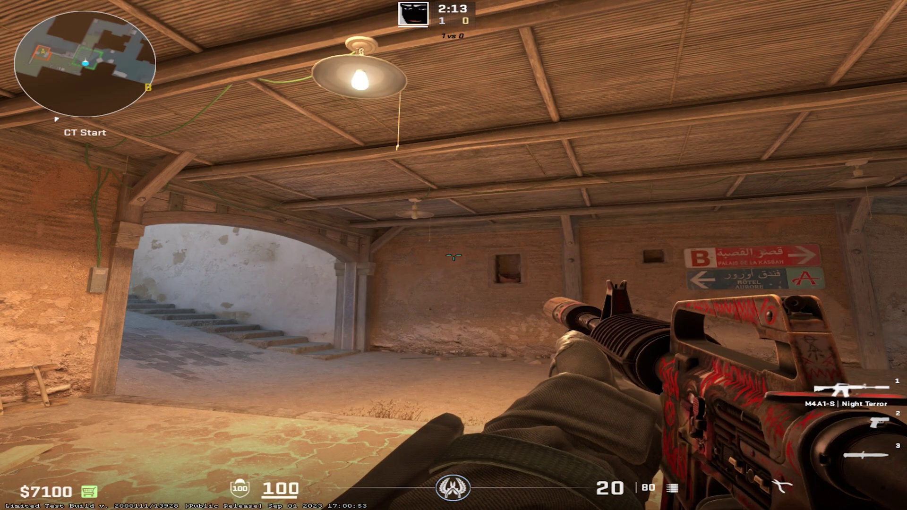
{"action": "key", "text": "F4"}
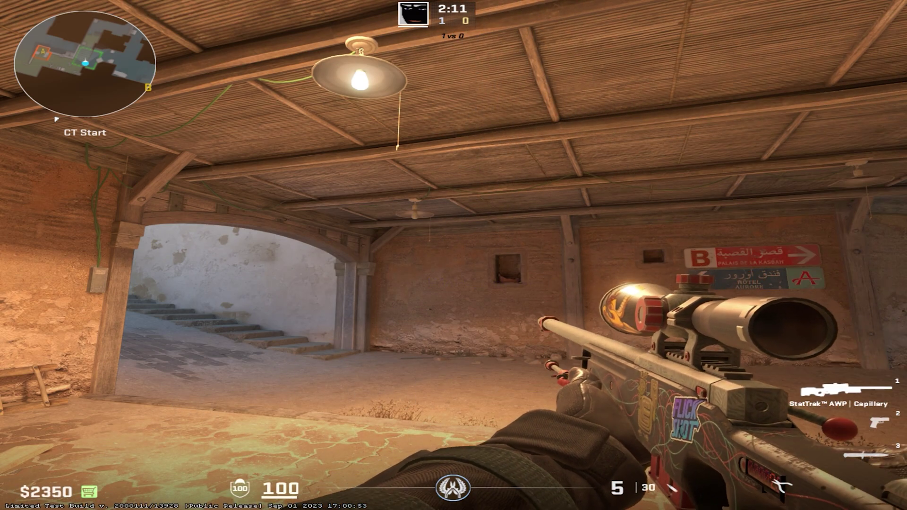
{"action": "key", "text": "w"}
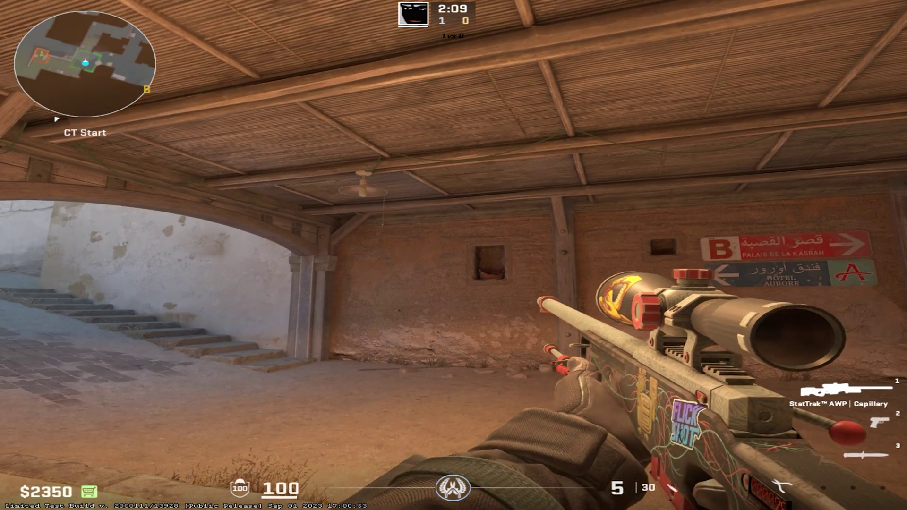
{"action": "key", "text": "F4"}
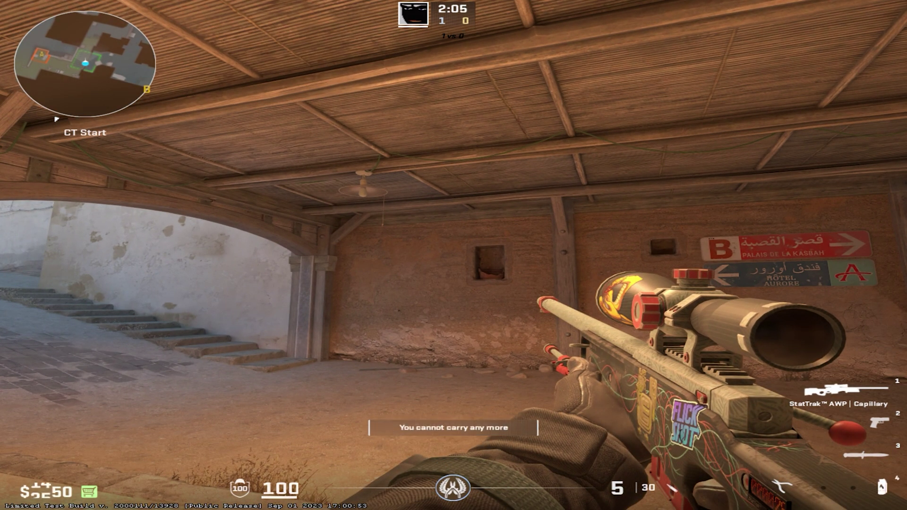
Buy two grenades, an HE grenade, a P250 and a Five-SeveN, leaving $450.
{"action": "key", "text": "F5"}
{"action": "key", "text": "F6"}
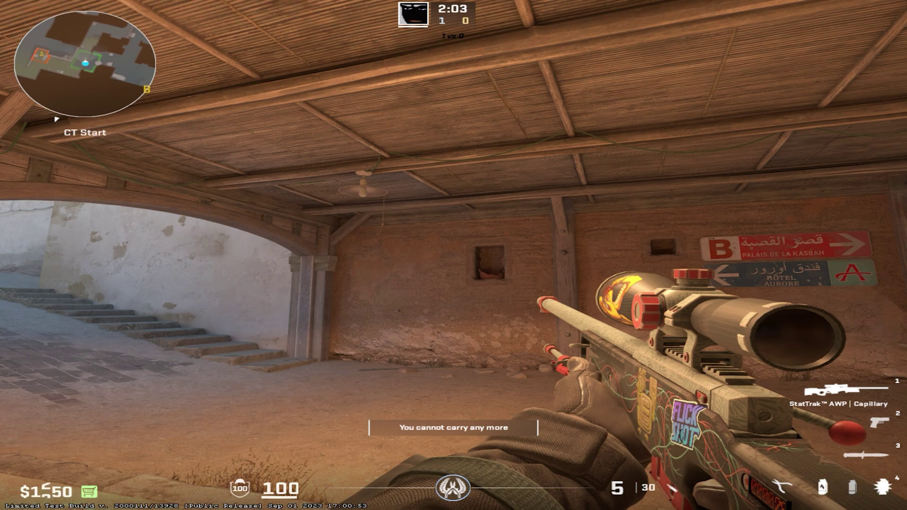
{"action": "key", "text": "F7"}
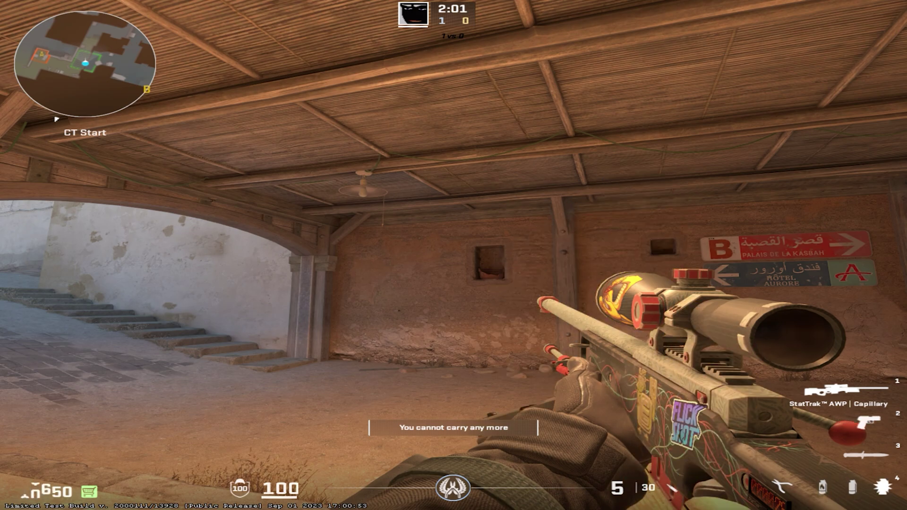
{"action": "key", "text": "F8"}
{"action": "key", "text": "F8"}
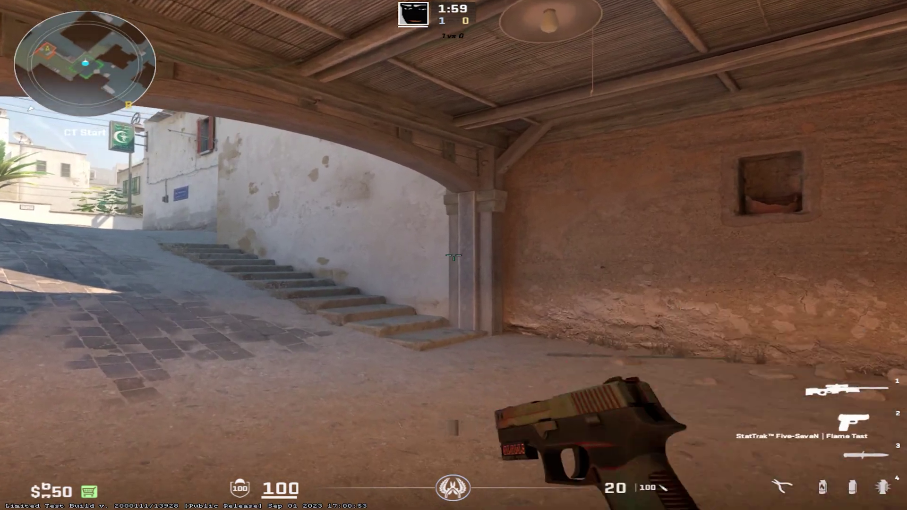
{"action": "key", "text": "w"}
{"action": "key", "text": "w"}
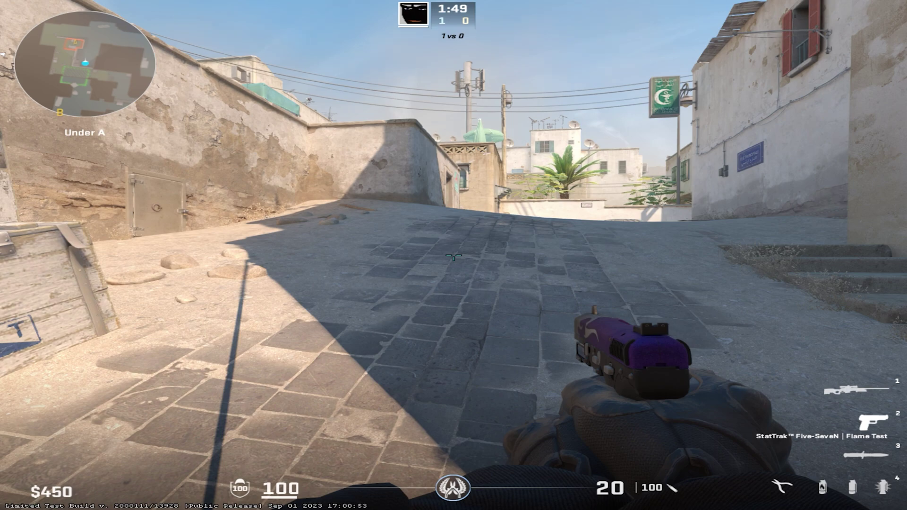
Check item prices in the buy menu, then walk forward from spawn.
{"action": "key", "text": "b"}
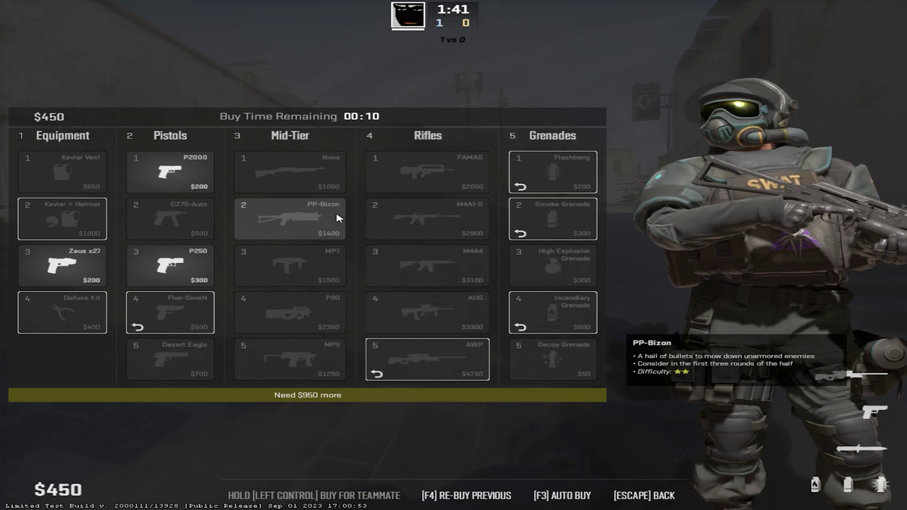
{"action": "key", "text": "Escape"}
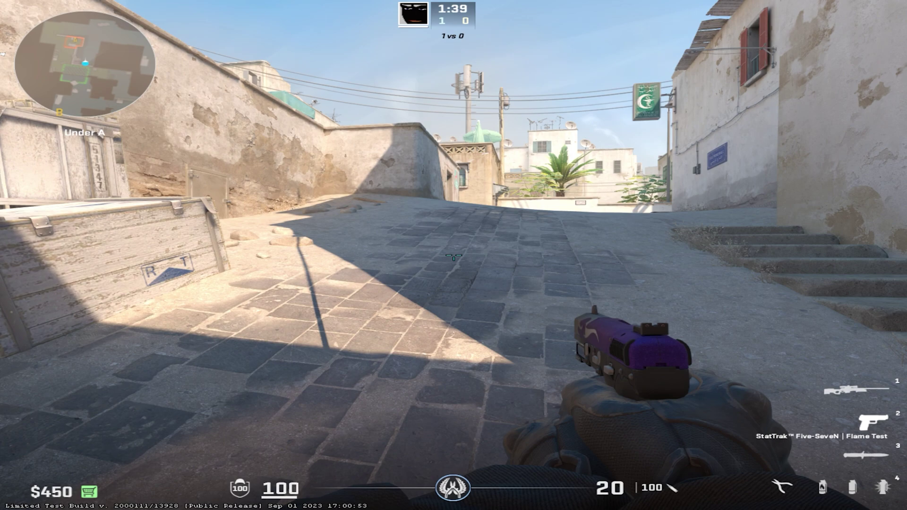
{"action": "key", "text": "w"}
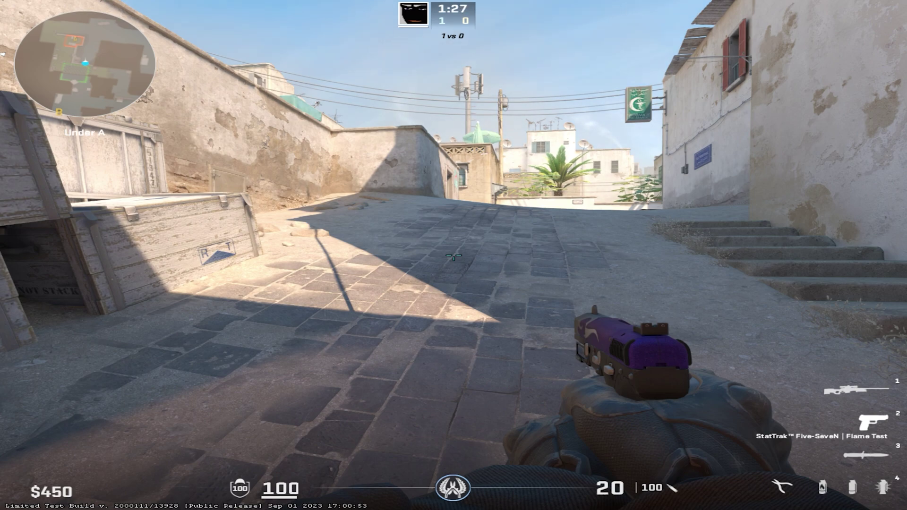
{"action": "key", "text": "w"}
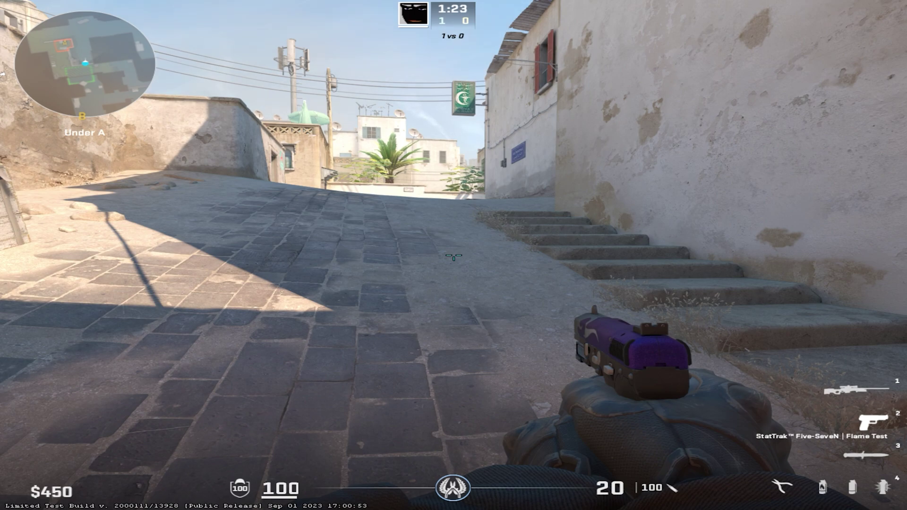
Back into the spawn archway and run buy in the console to list item names.
{"action": "key", "text": "s"}
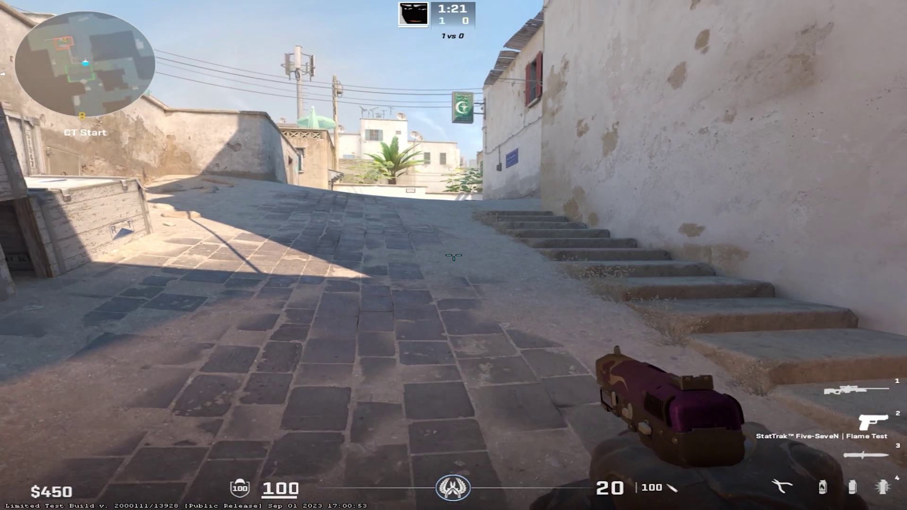
{"action": "key", "text": "s"}
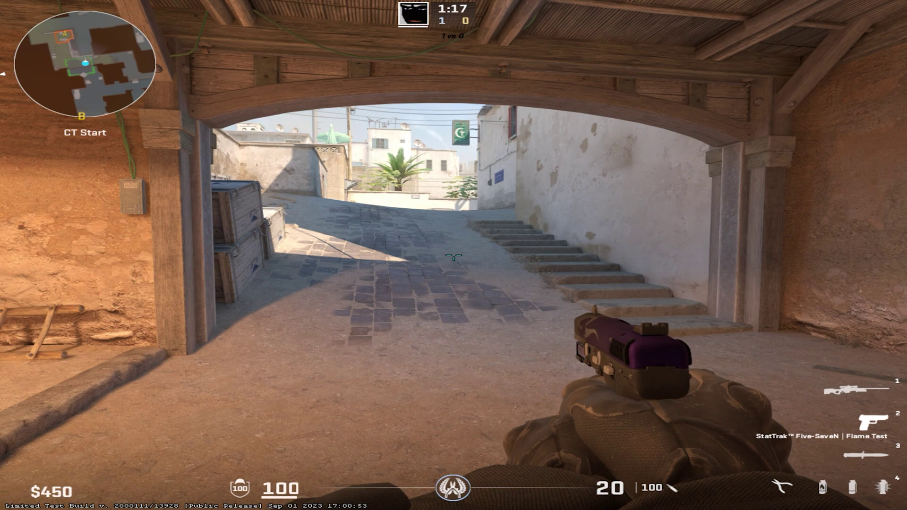
{"action": "key", "text": "grave"}
{"action": "type", "text": "buy"}
{"action": "key", "text": "Return"}
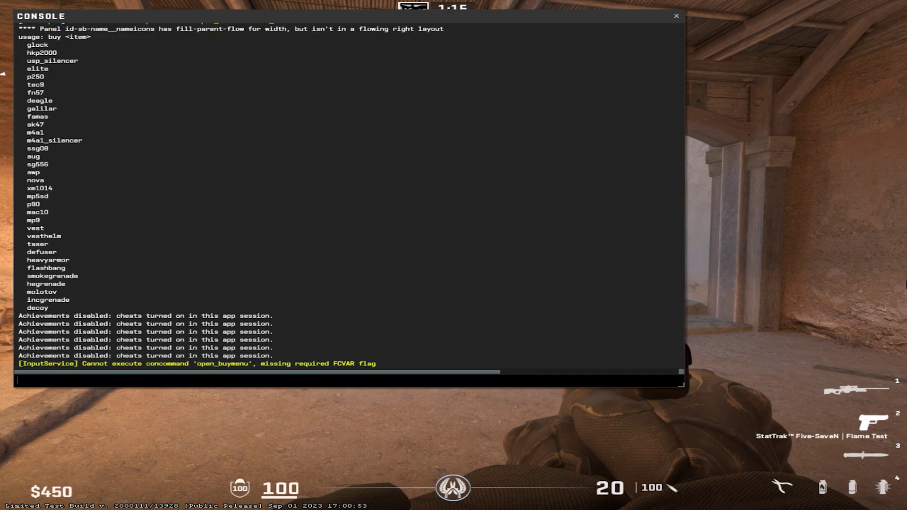